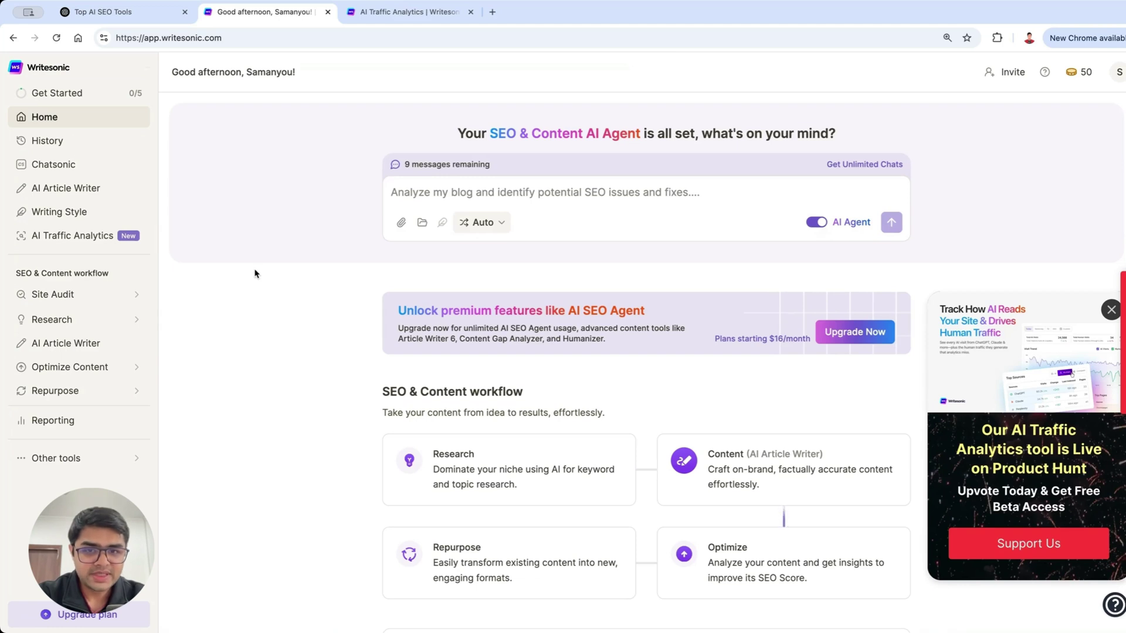
- Open the AI Traffic Analytics page from the Writesonic sidebar
click(120, 238)
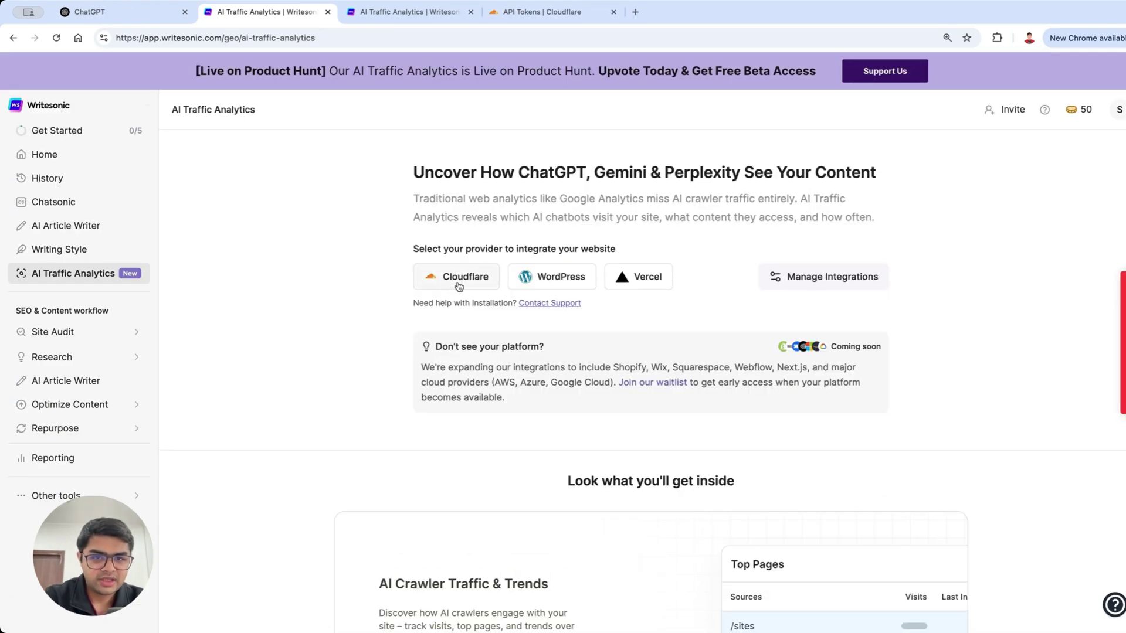
- Start a Cloudflare connection and submit the pasted Cloudflare API key
click(457, 284)
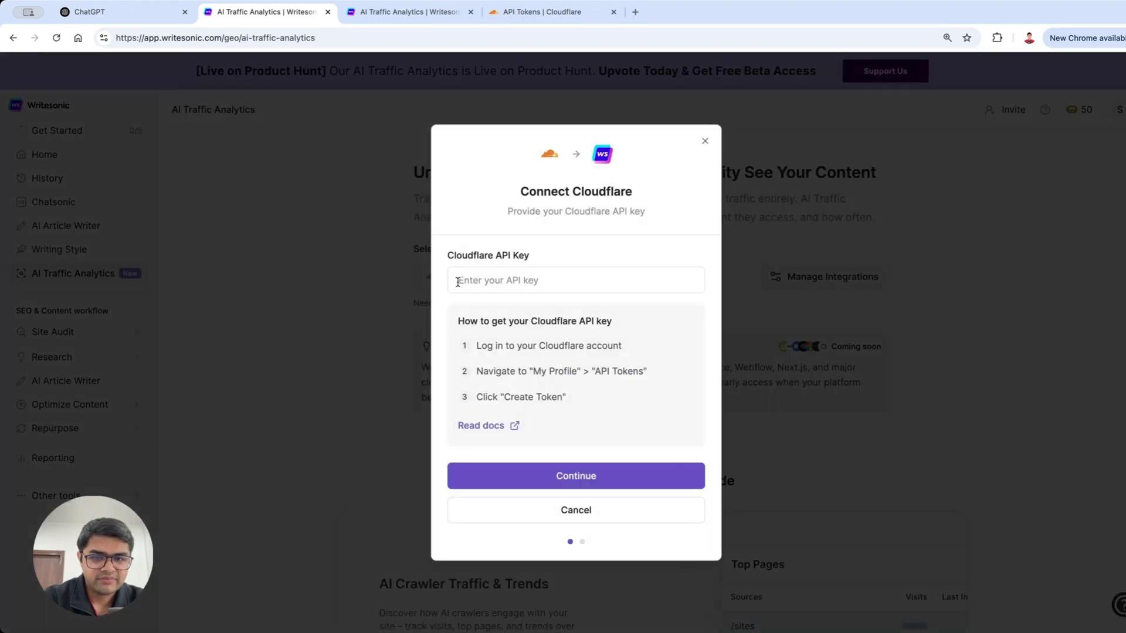
click(491, 284)
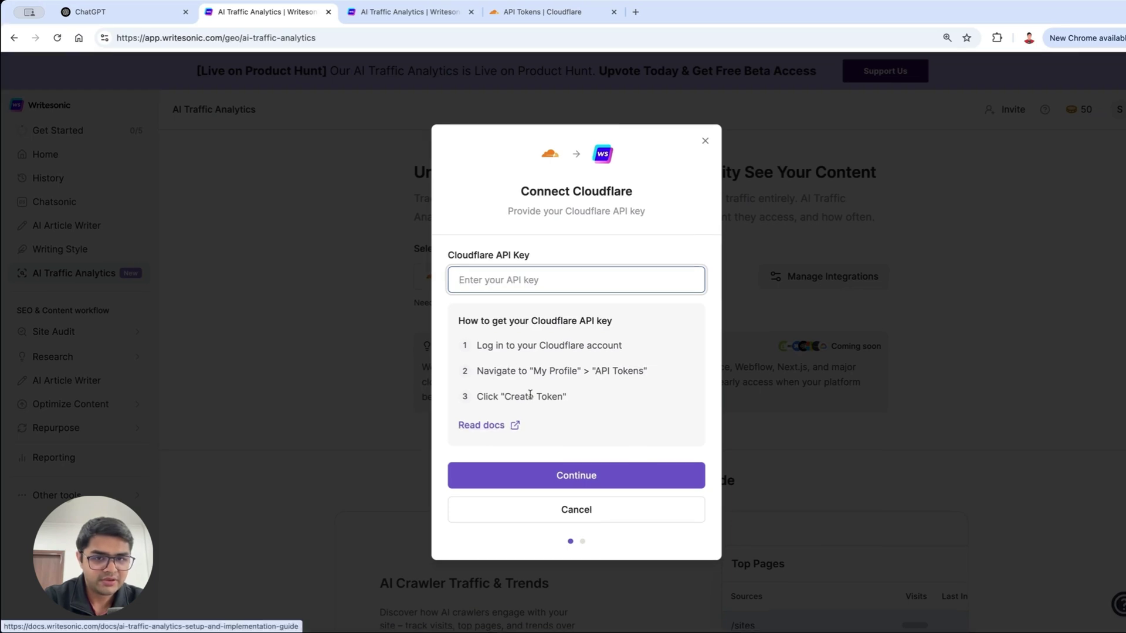
key(ctrl+v)
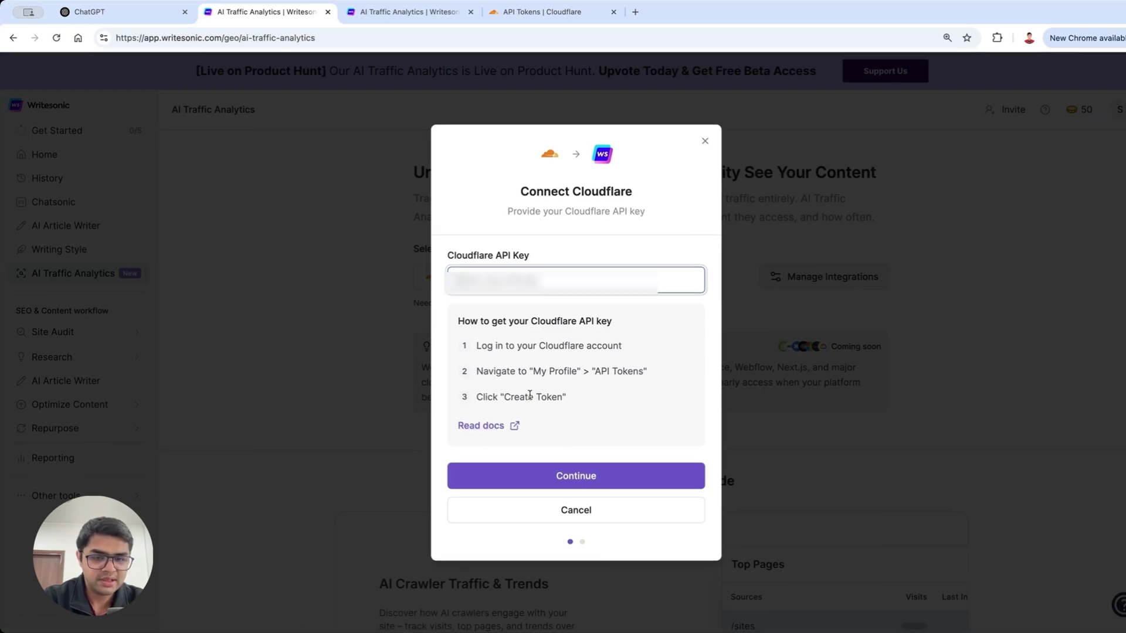
key(Return)
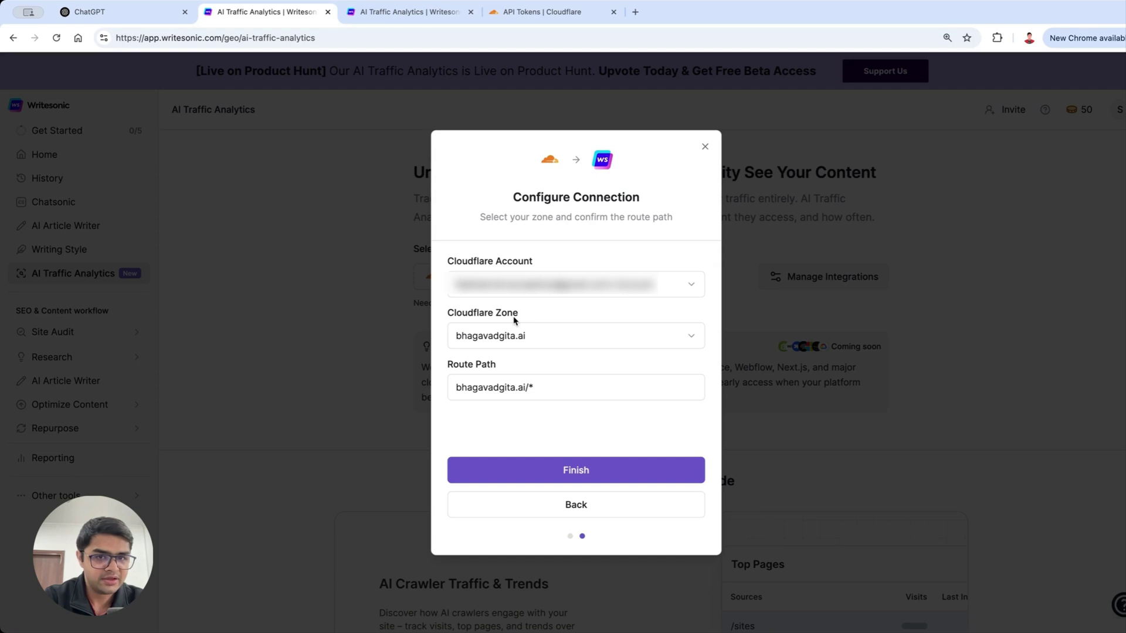
- Pick socialsonic.com as the Cloudflare zone, finish the connection, and switch to ChatGPT
click(528, 336)
click(588, 417)
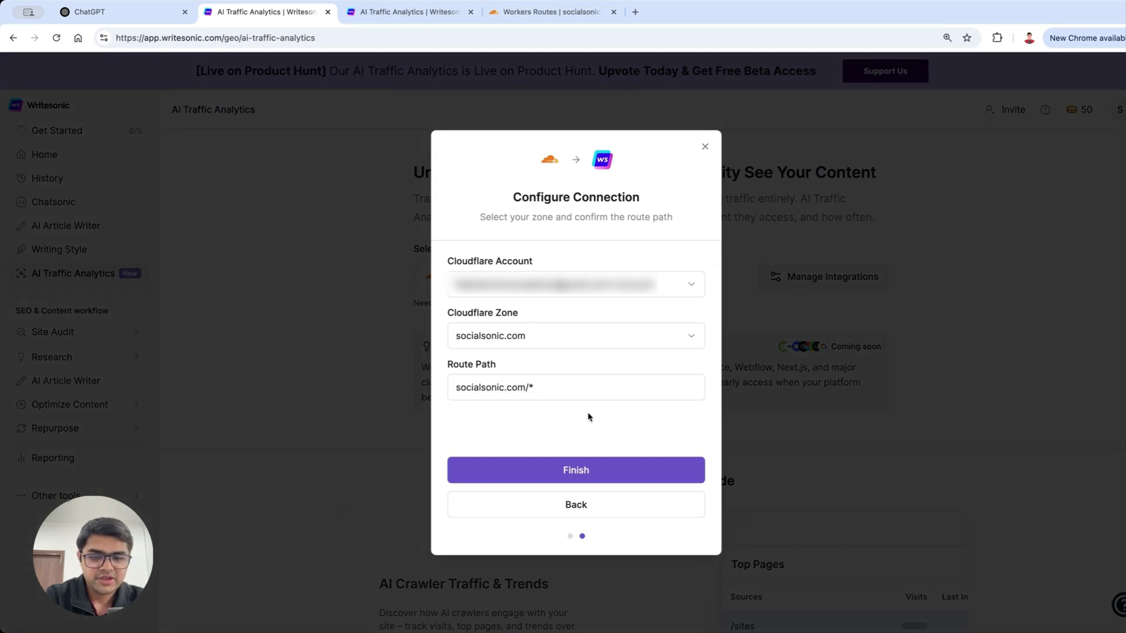
click(575, 470)
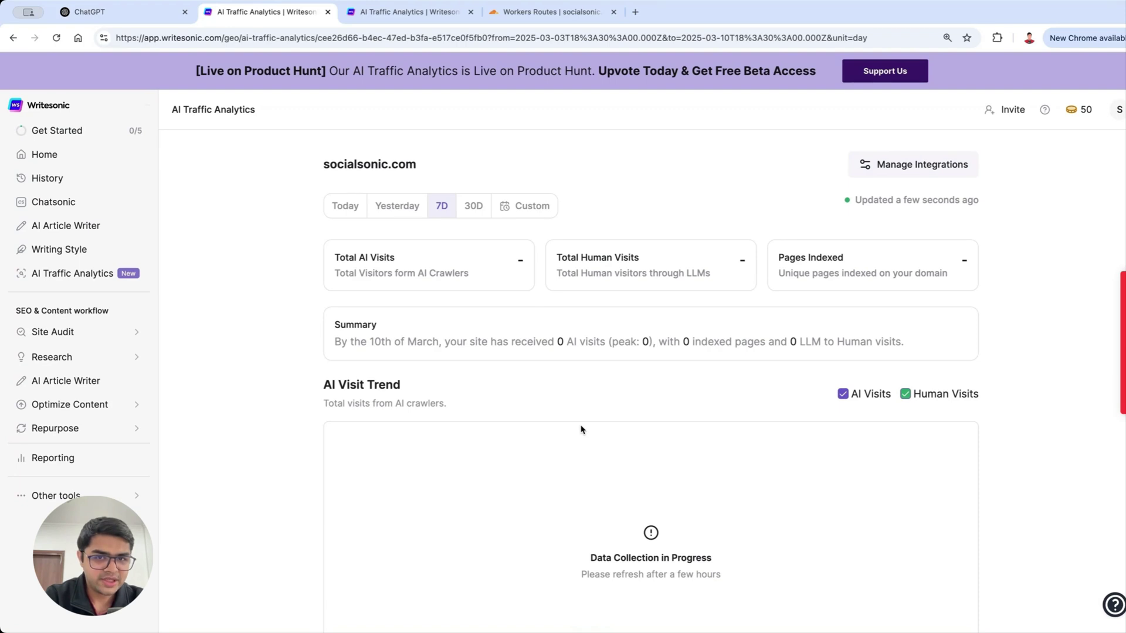
key(ctrl+1)
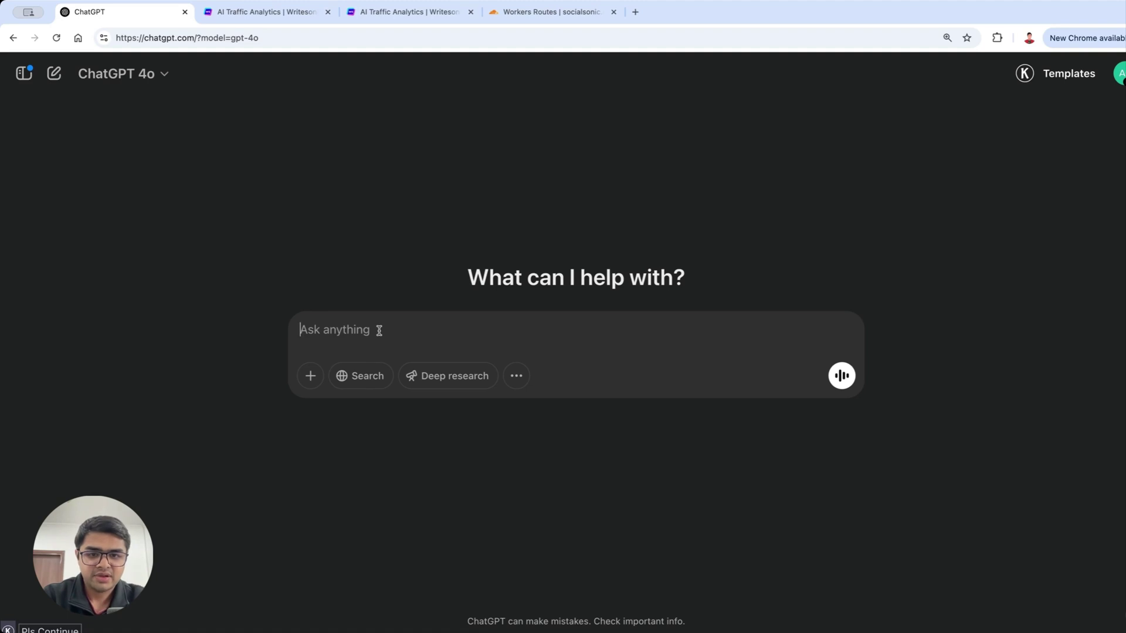
text(what is socialsoni)
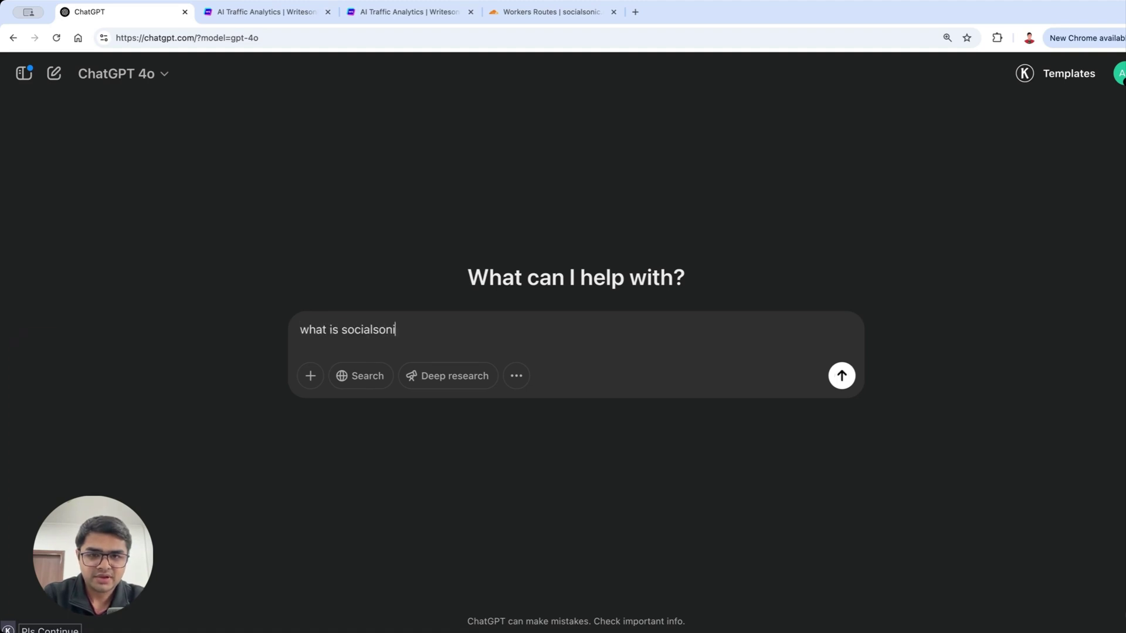
text(c.com and get me)
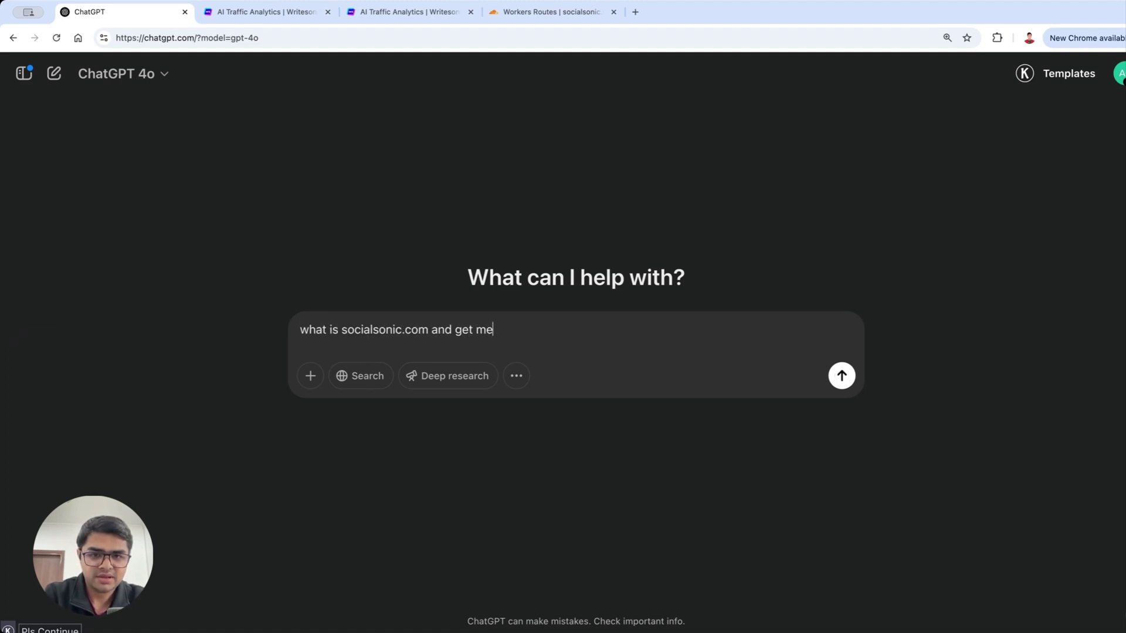
text( the latest pricing)
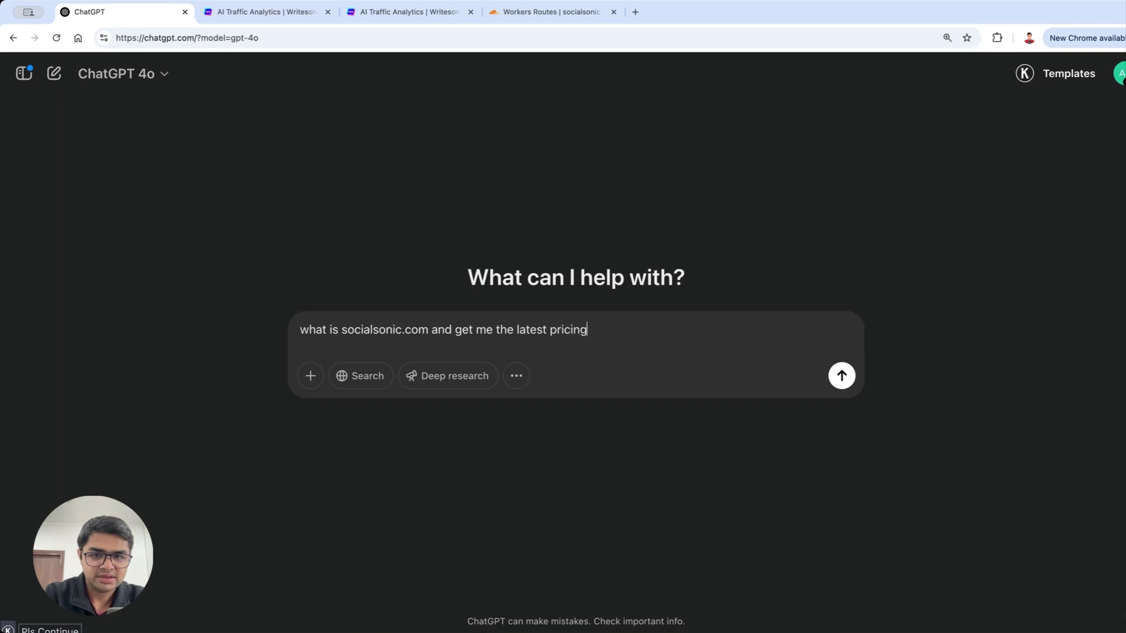
text( for it)
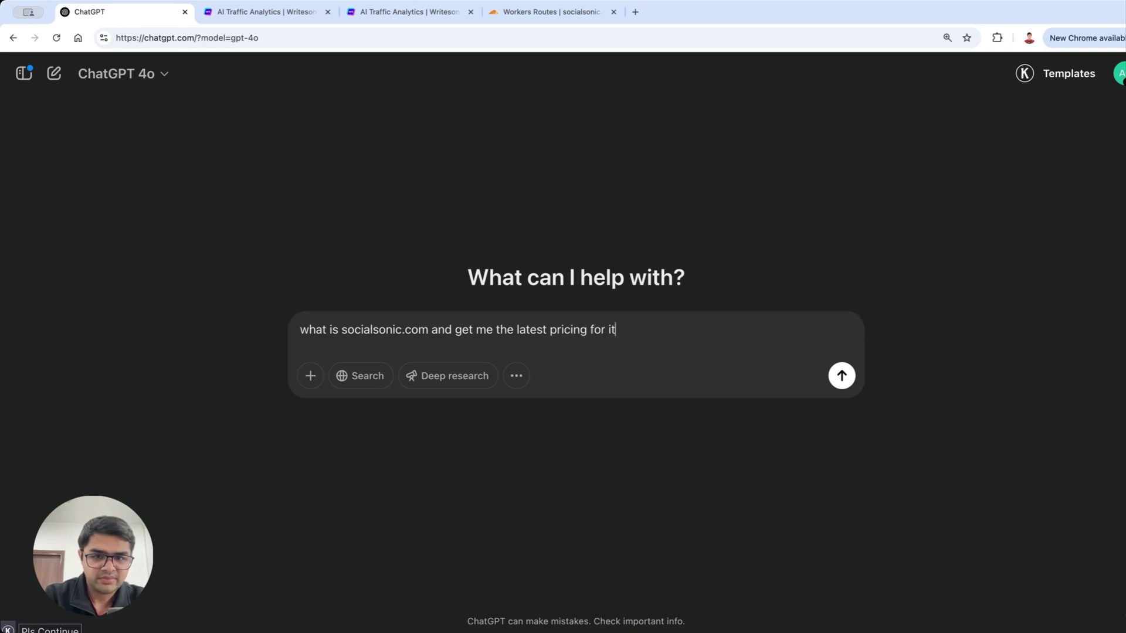
- Send the socialsonic.com pricing question to ChatGPT and show the answer's cited sources
click(841, 375)
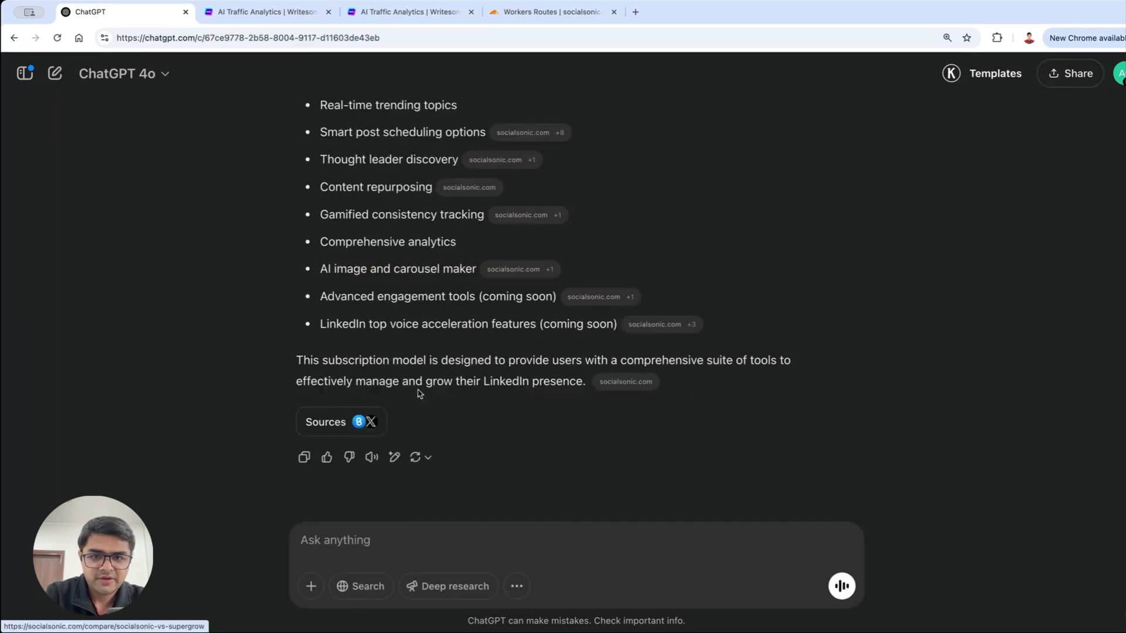
click(343, 422)
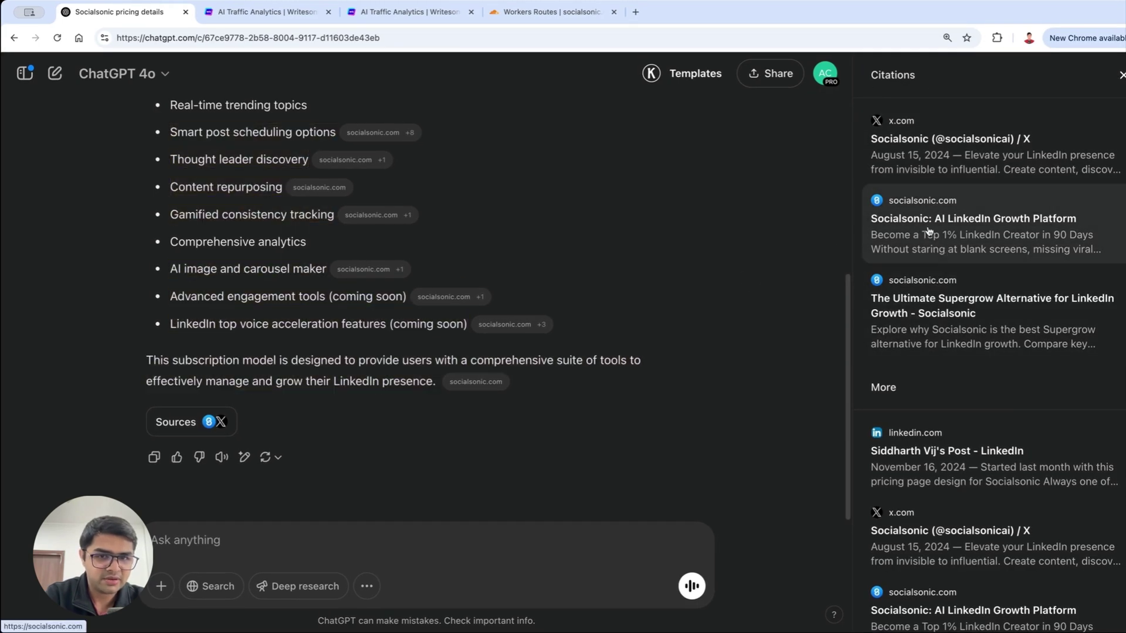
- Reload the socialsonic.com dashboard to show 3 ChatGPT-User visits, dismissing the Product Hunt popup
click(261, 12)
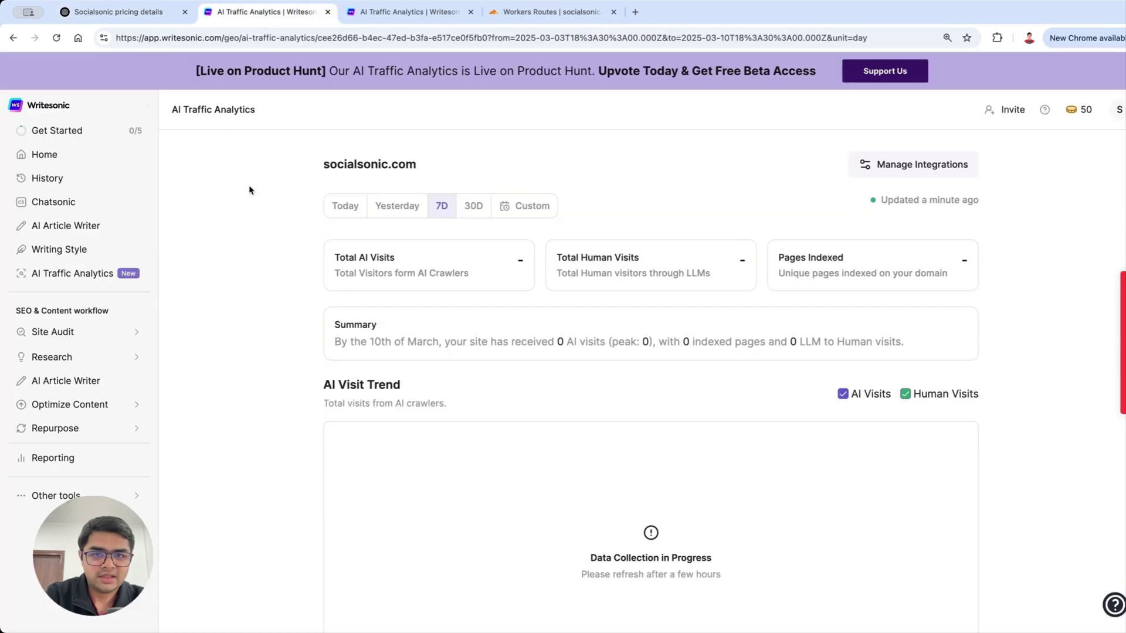
click(56, 37)
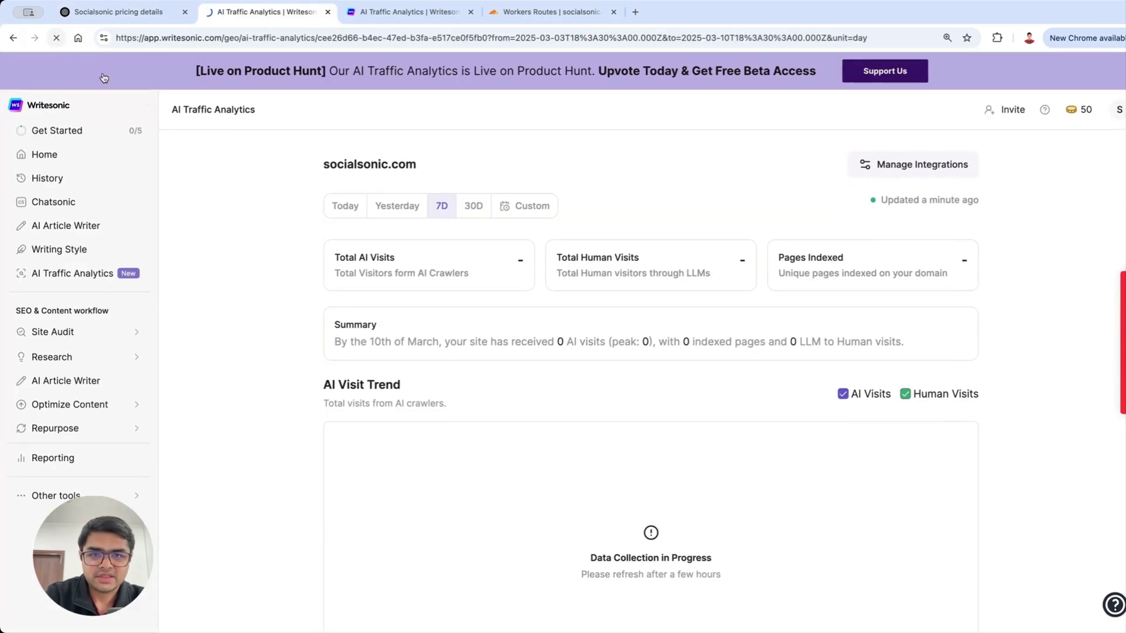
scroll(352, 358, down, 5)
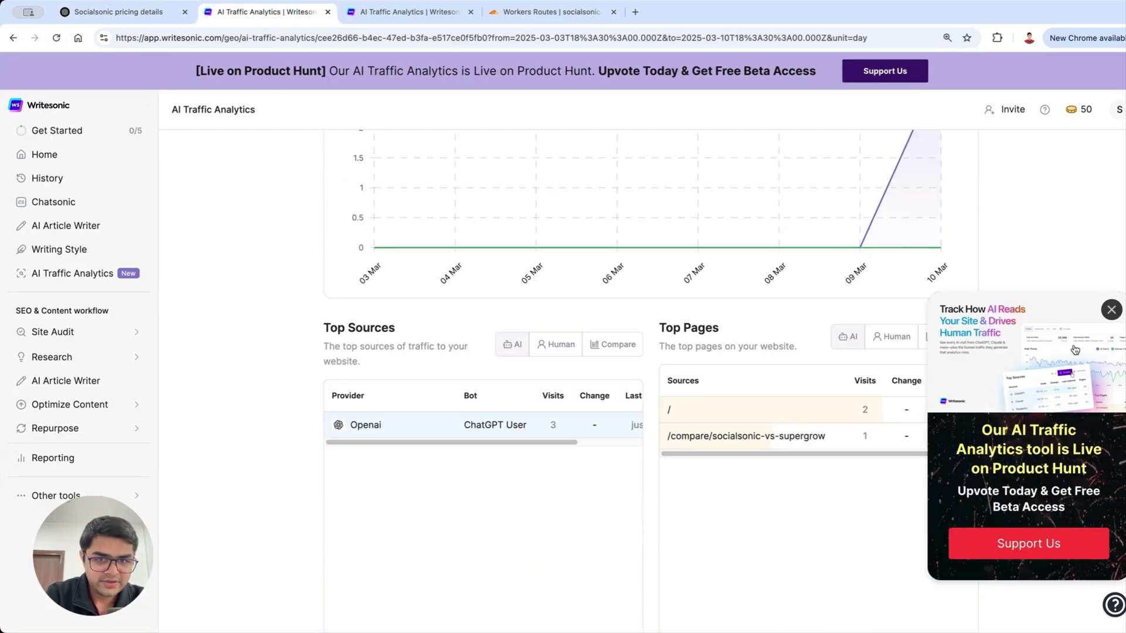
click(1110, 310)
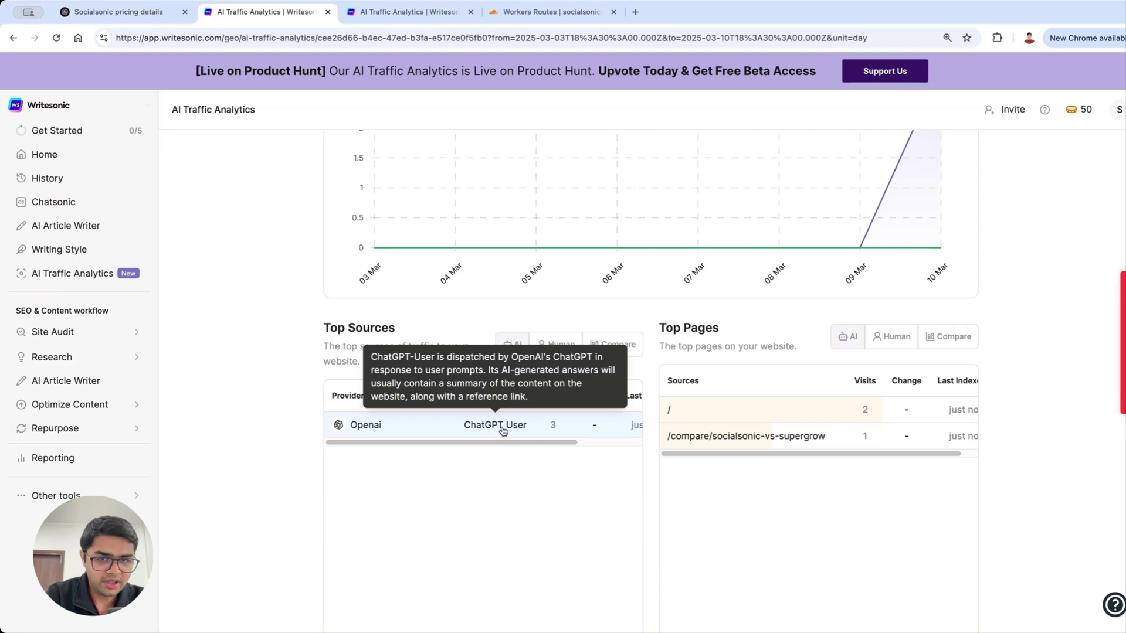
mouse_move(670, 409)
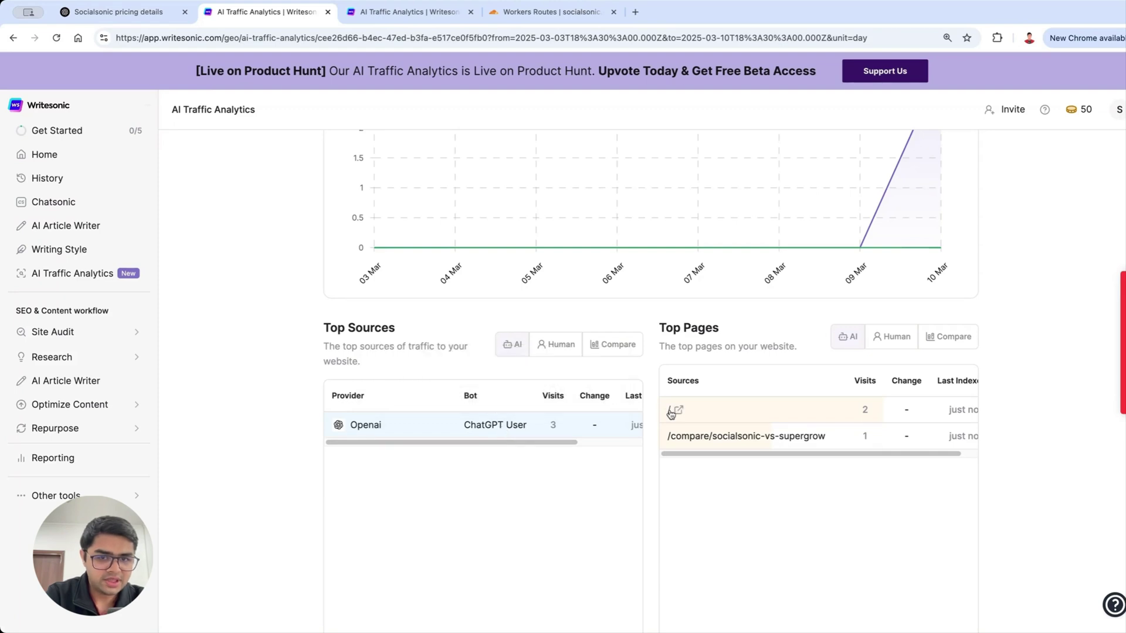
scroll(670, 414, up, 5)
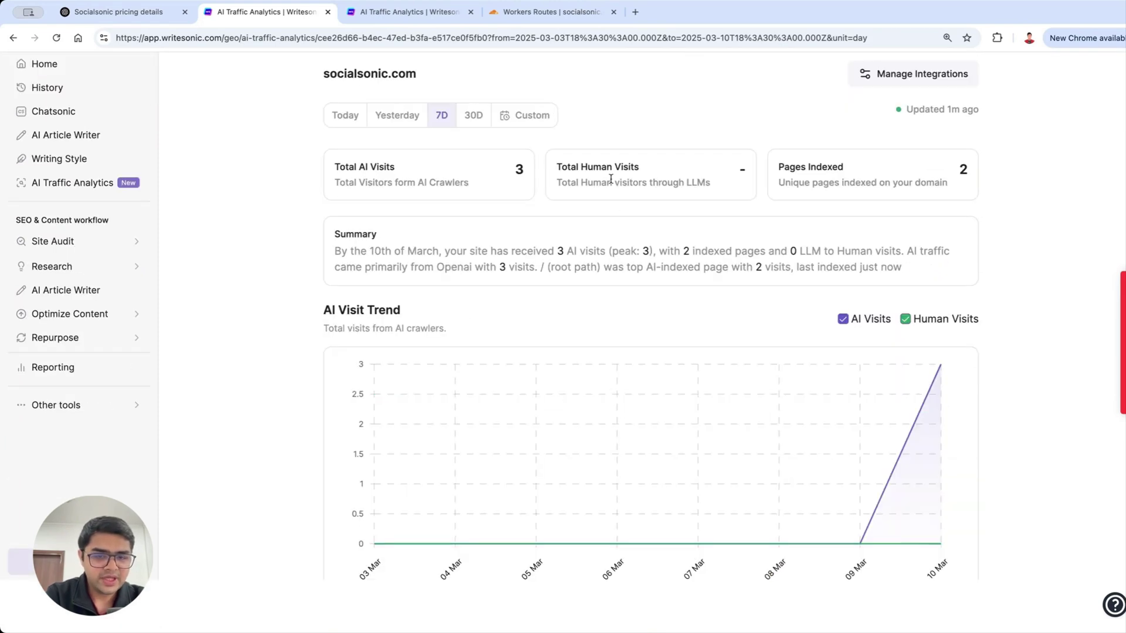
- Open a socialsonic.com page from ChatGPT's citations, then go back to the Writesonic dashboard
click(166, 22)
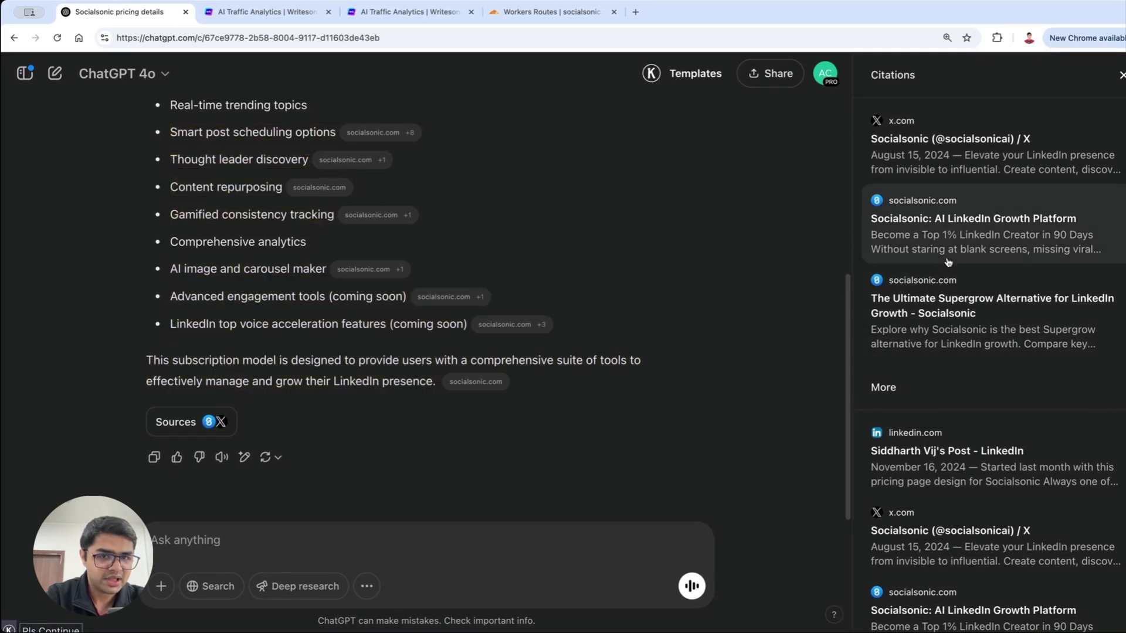
click(929, 237)
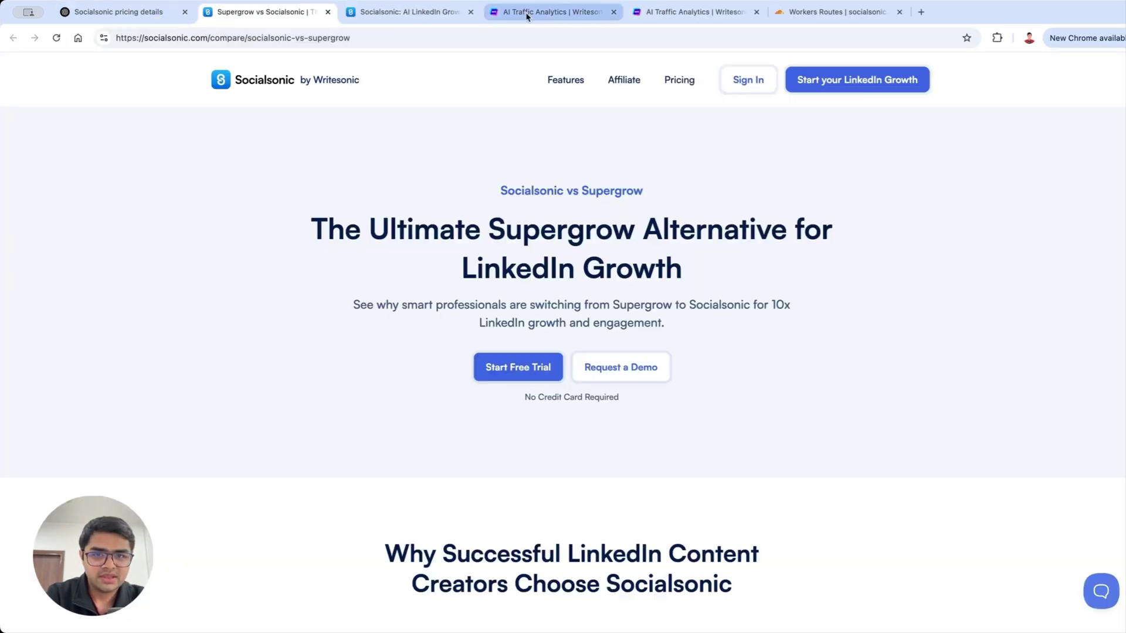
click(528, 16)
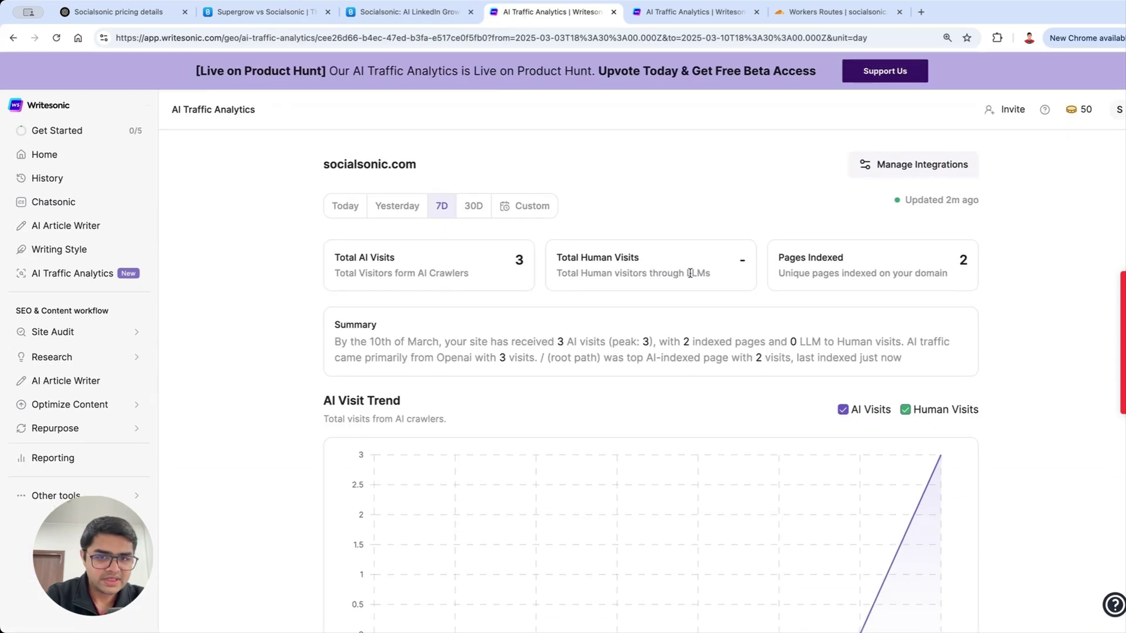
- Reload the dashboard to show 2 human OpenAI visits, dismissing the Product Hunt popup
click(56, 39)
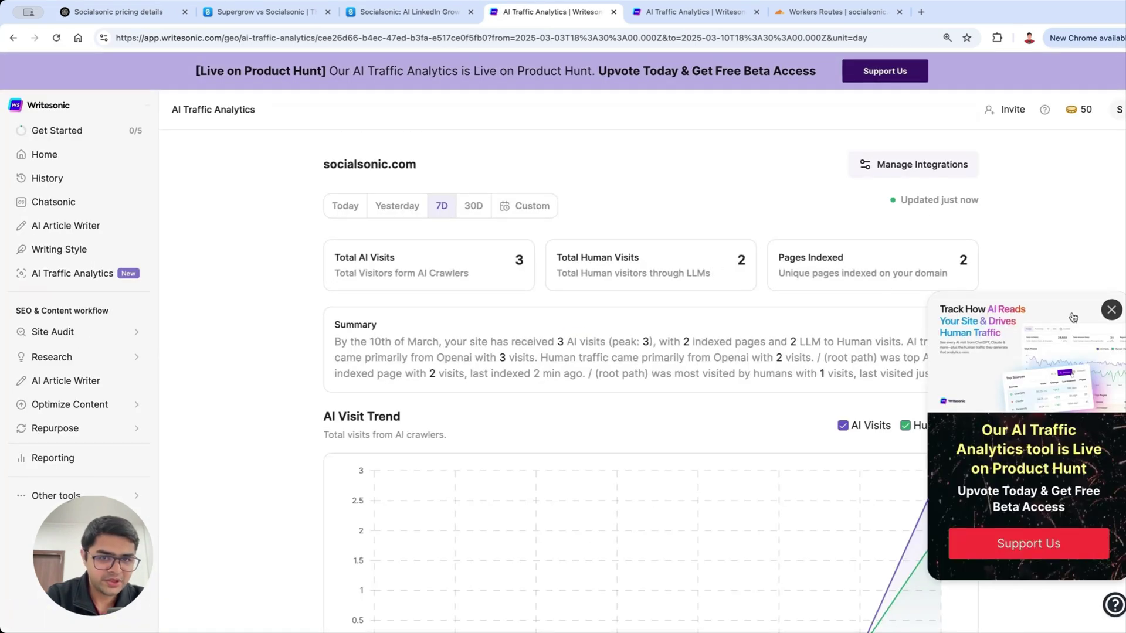
click(1110, 313)
scroll(787, 319, down, 2)
scroll(788, 319, down, 3)
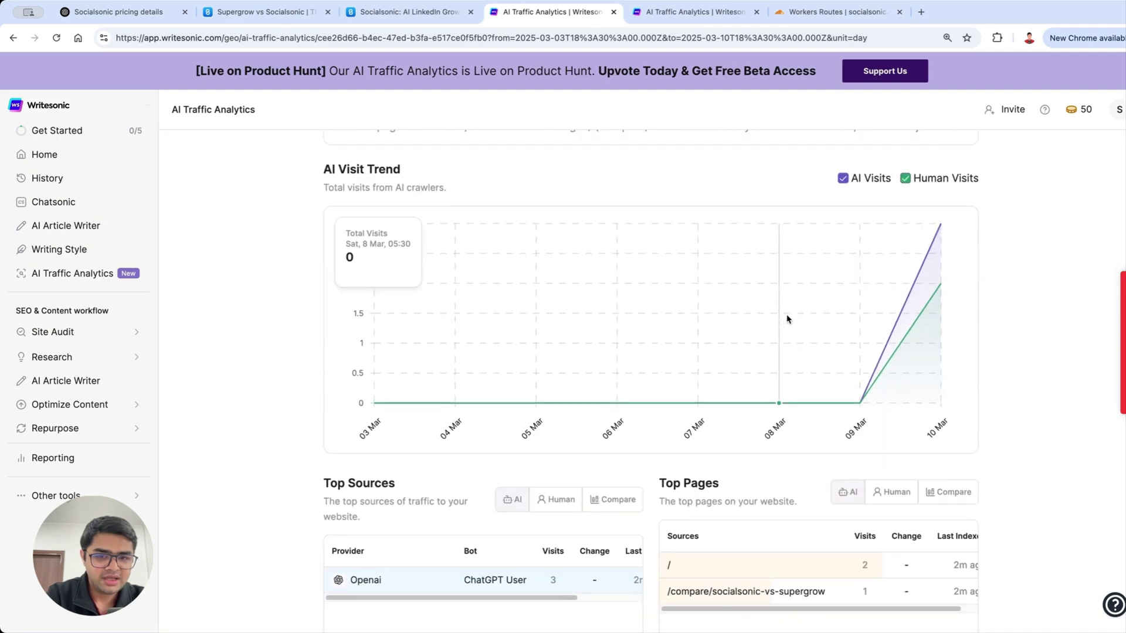
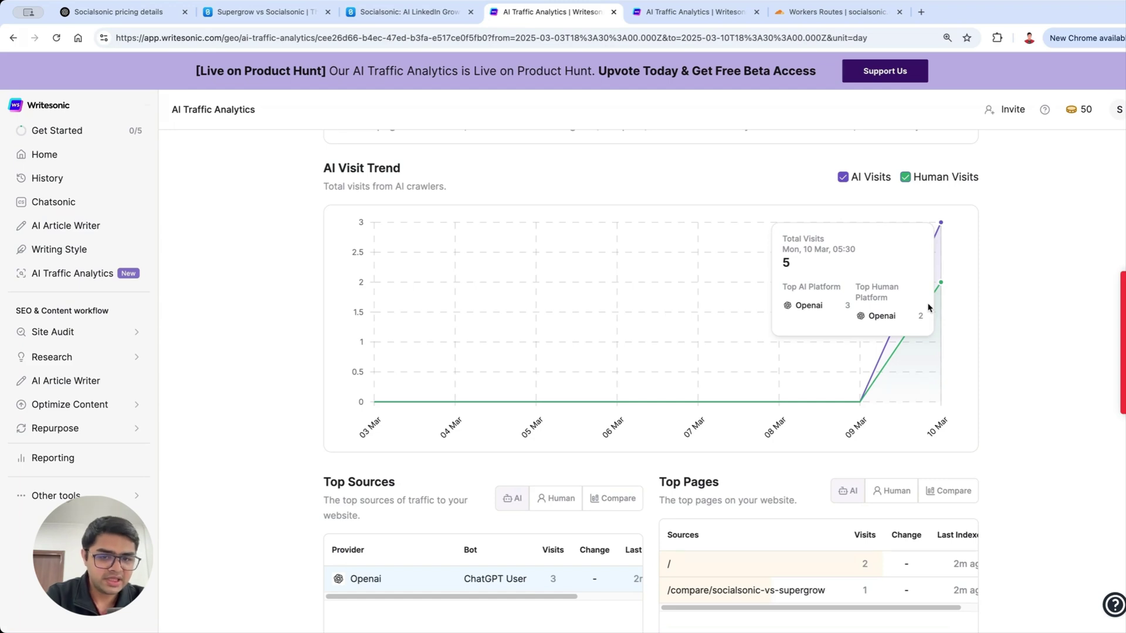
scroll(928, 307, down, 3)
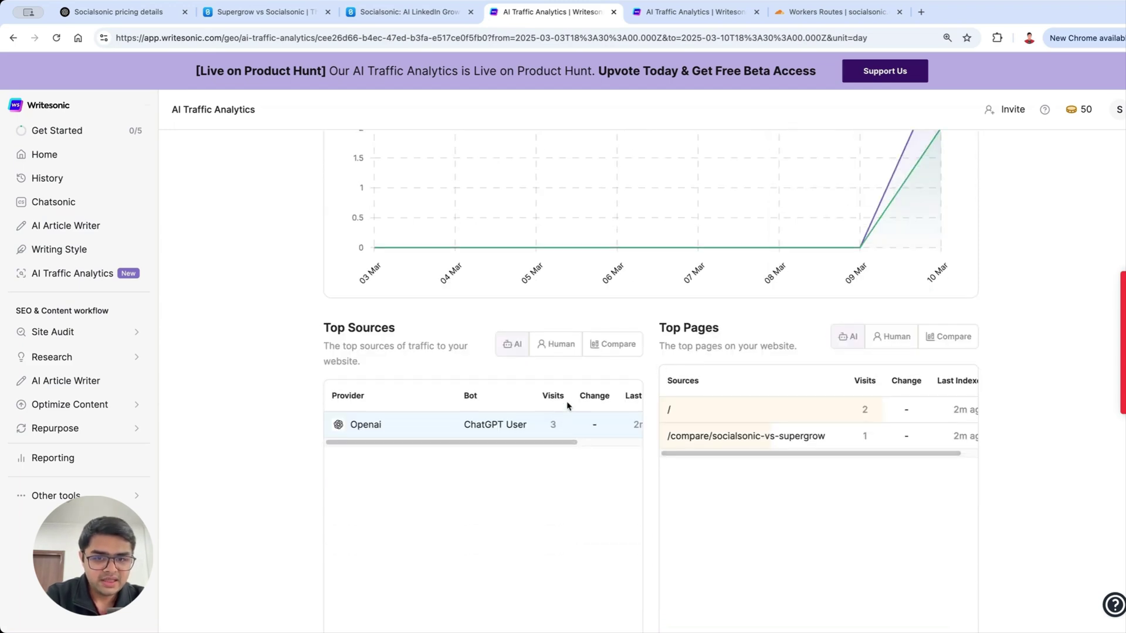
- Toggle socialsonic.com's Top Sources from Human to AI, then to the AI-versus-human Compare view
click(561, 347)
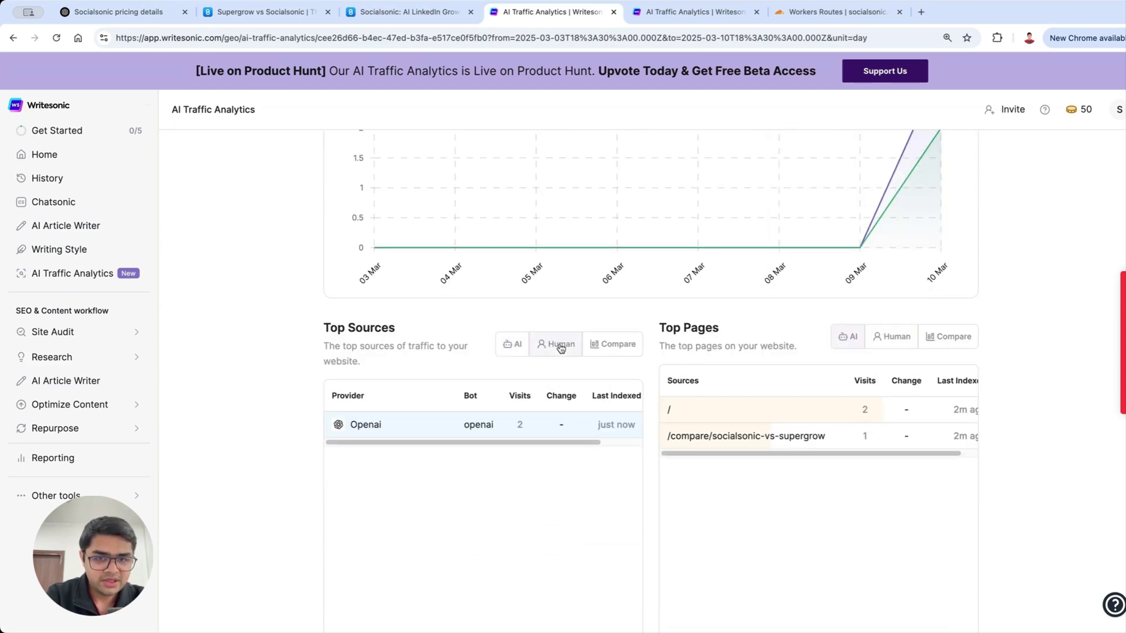
click(511, 345)
click(614, 344)
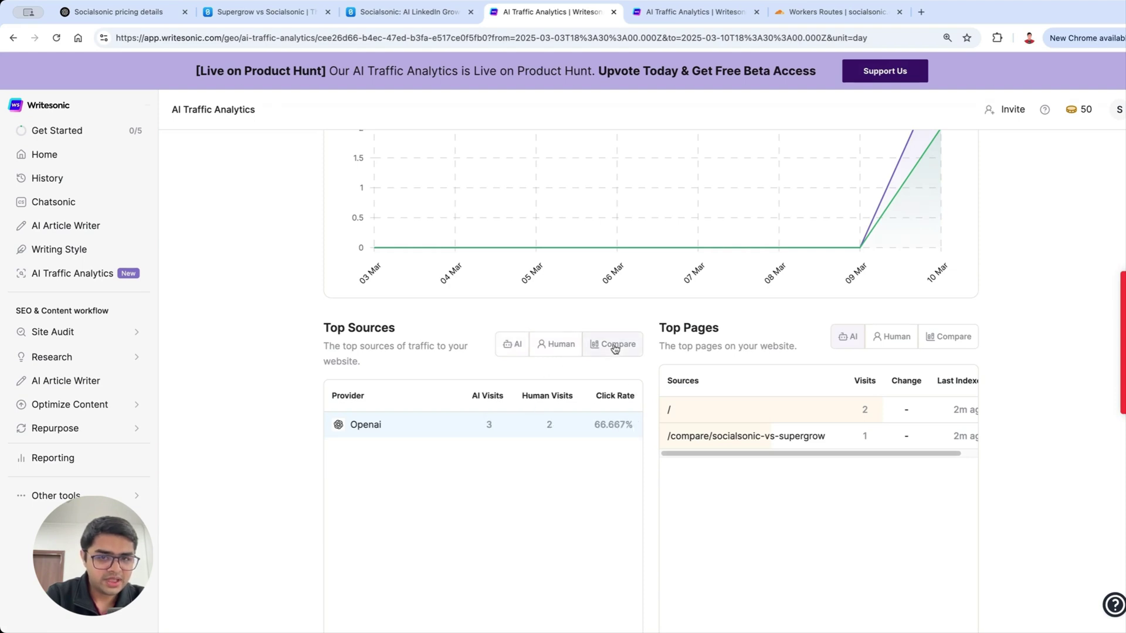
scroll(551, 487, down, 2)
scroll(530, 395, up, 1)
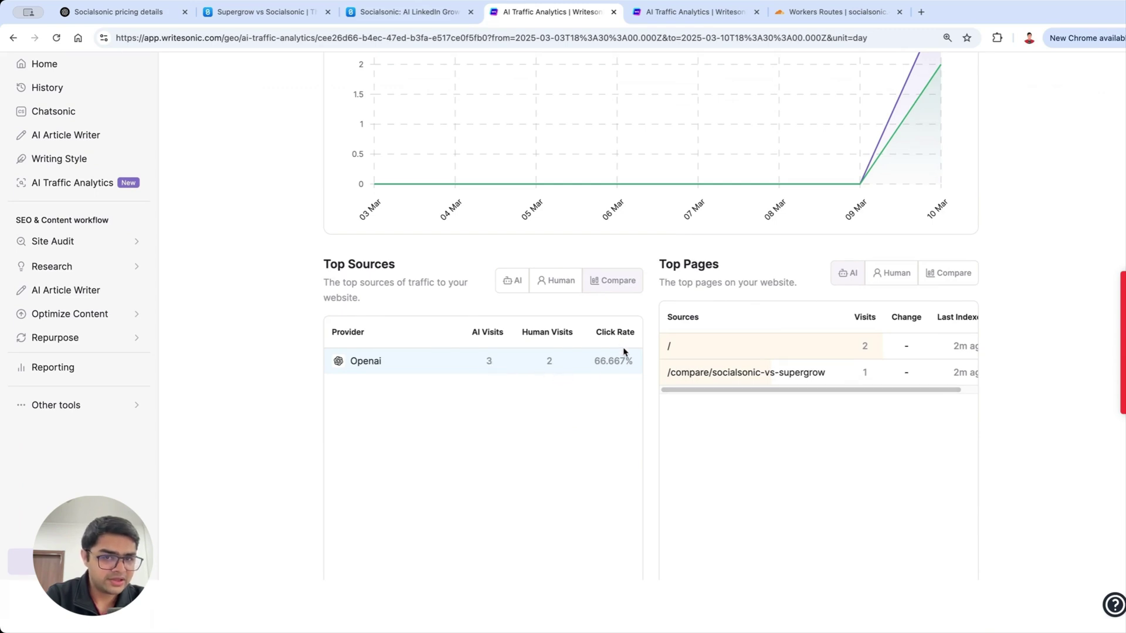
scroll(624, 353, up, 10)
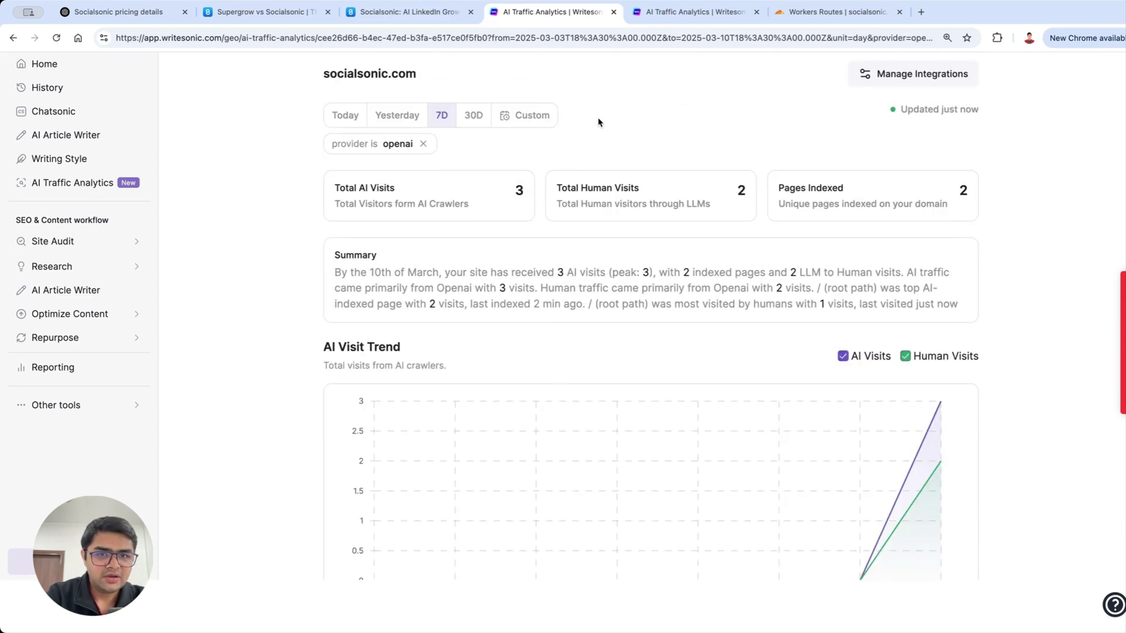
- Switch to the writesonic.com dashboard tab and expand Top Sources with View All Details
click(678, 23)
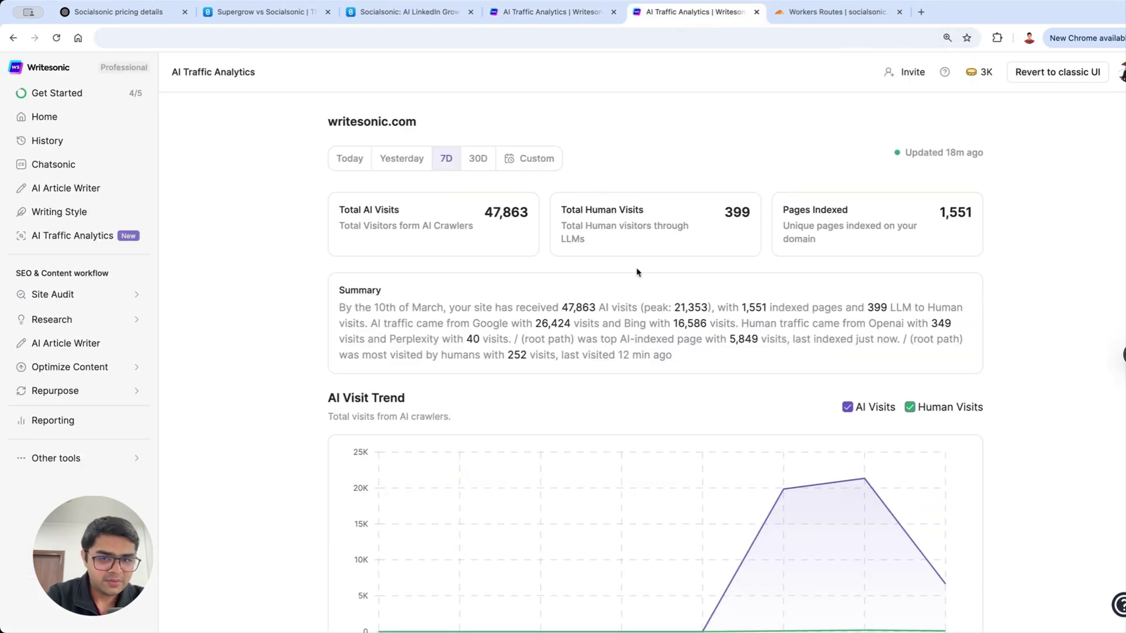
scroll(637, 272, down, 2)
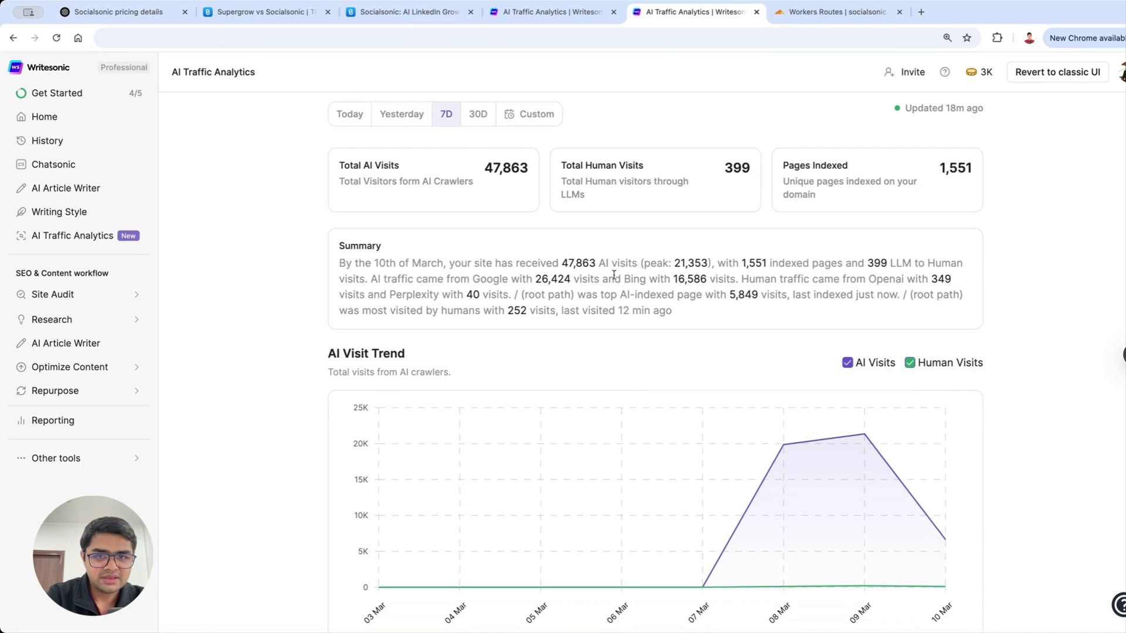
scroll(563, 238, down, 2)
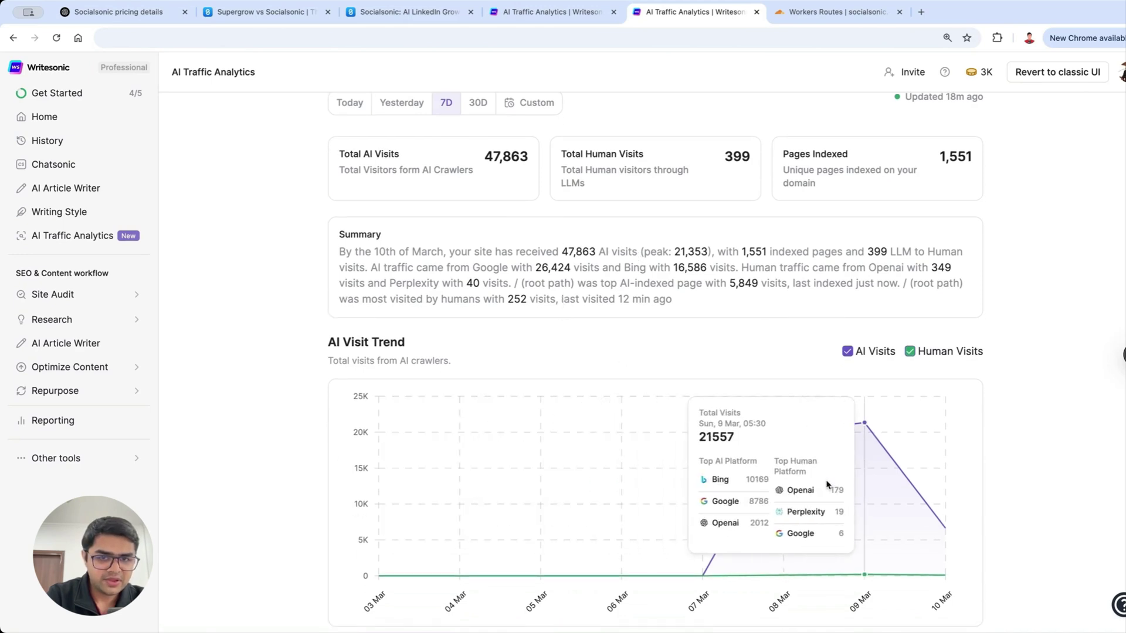
scroll(663, 322, up, 2)
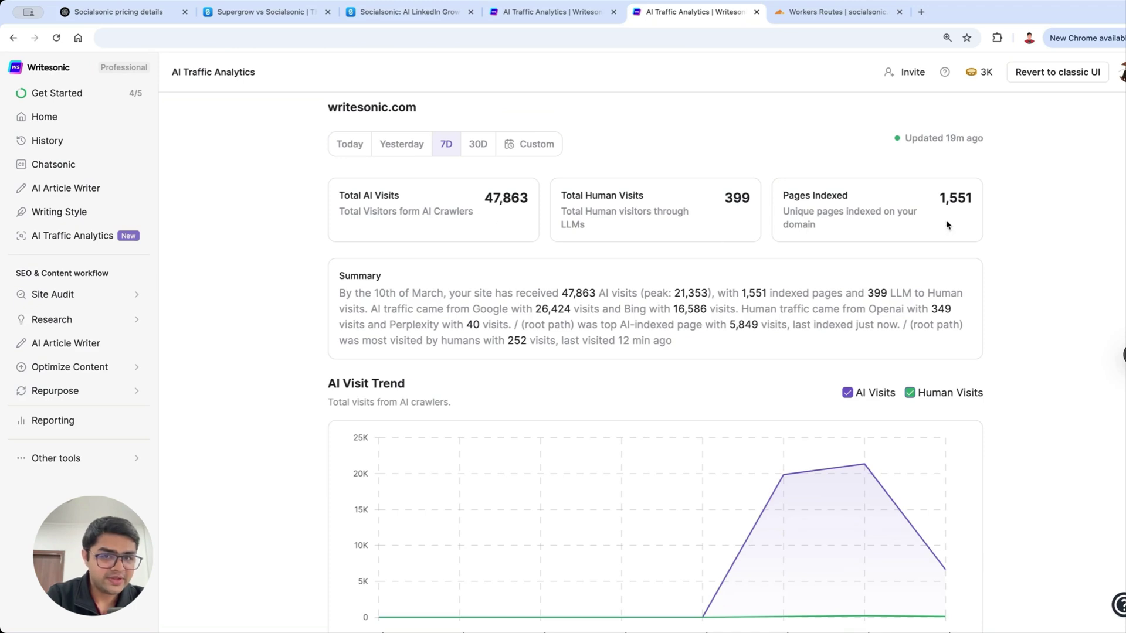
scroll(792, 343, down, 4)
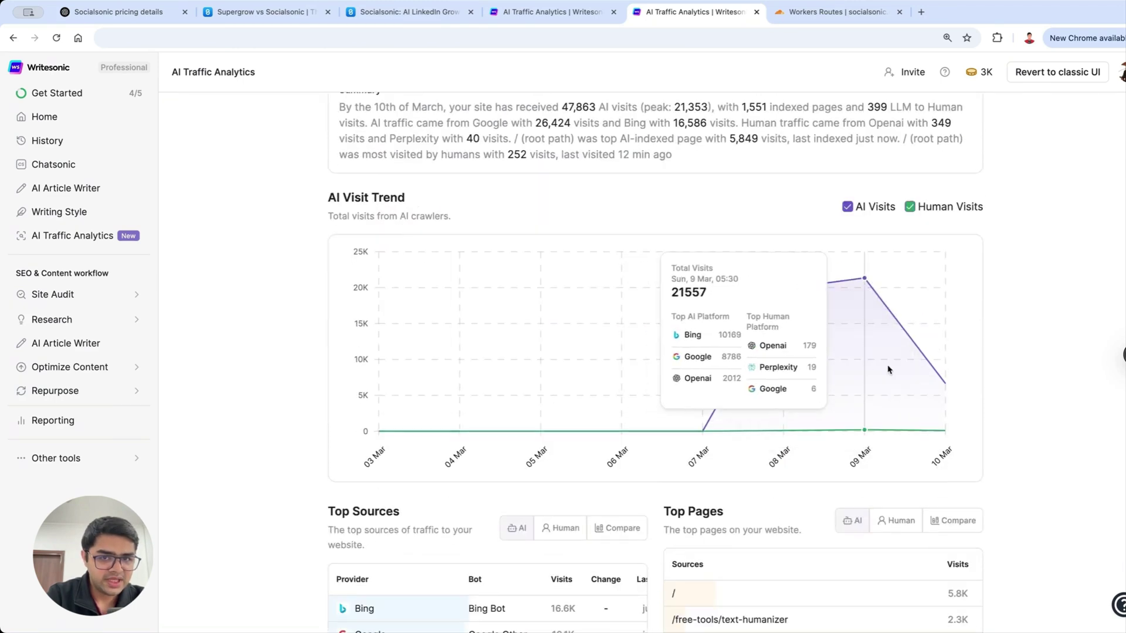
scroll(900, 360, down, 3)
scroll(900, 360, down, 3)
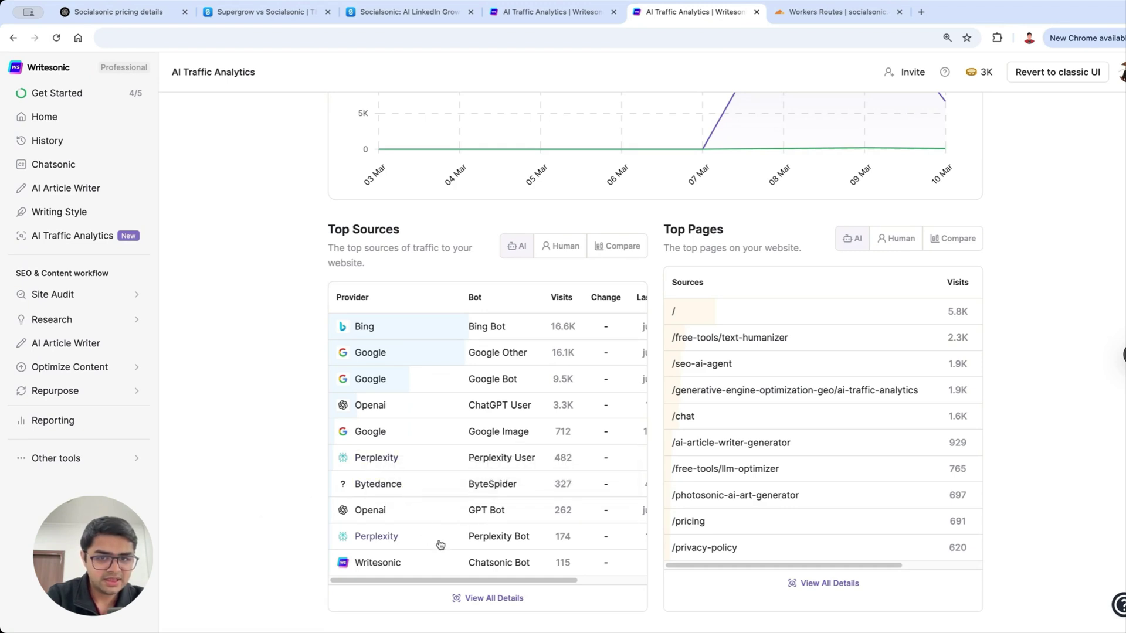
click(498, 598)
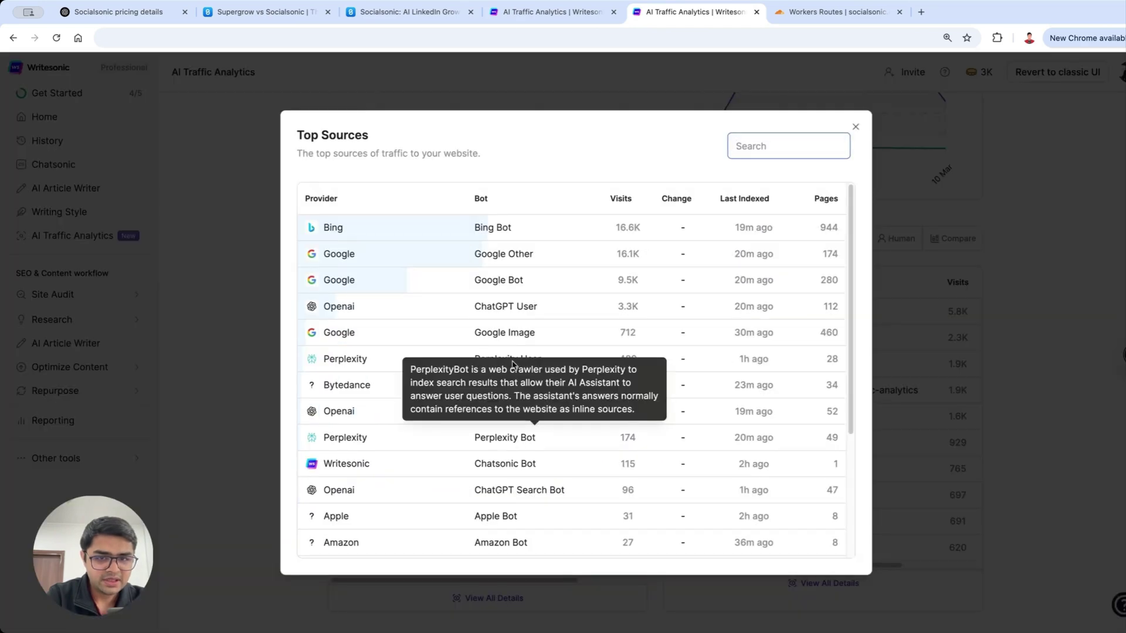
scroll(515, 442, down, 3)
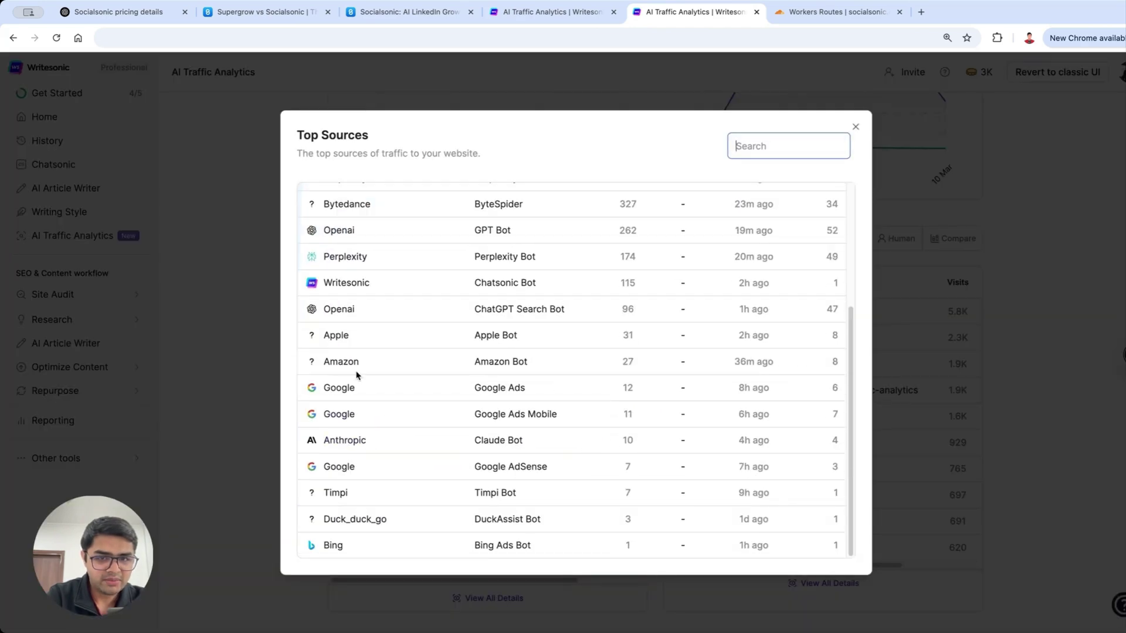
key(Escape)
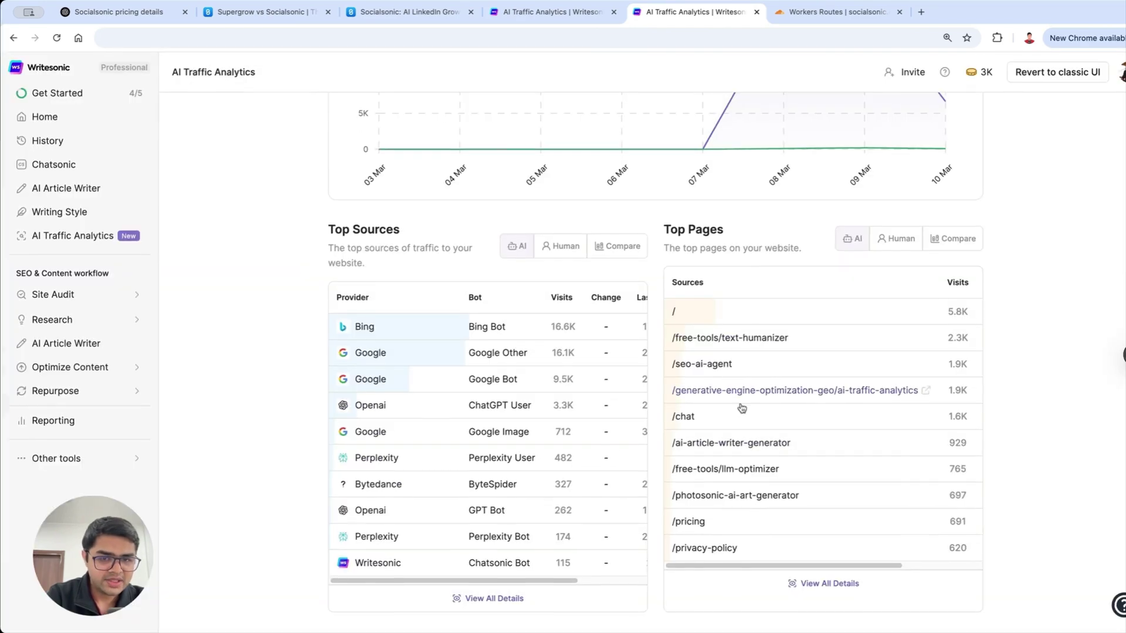
click(623, 252)
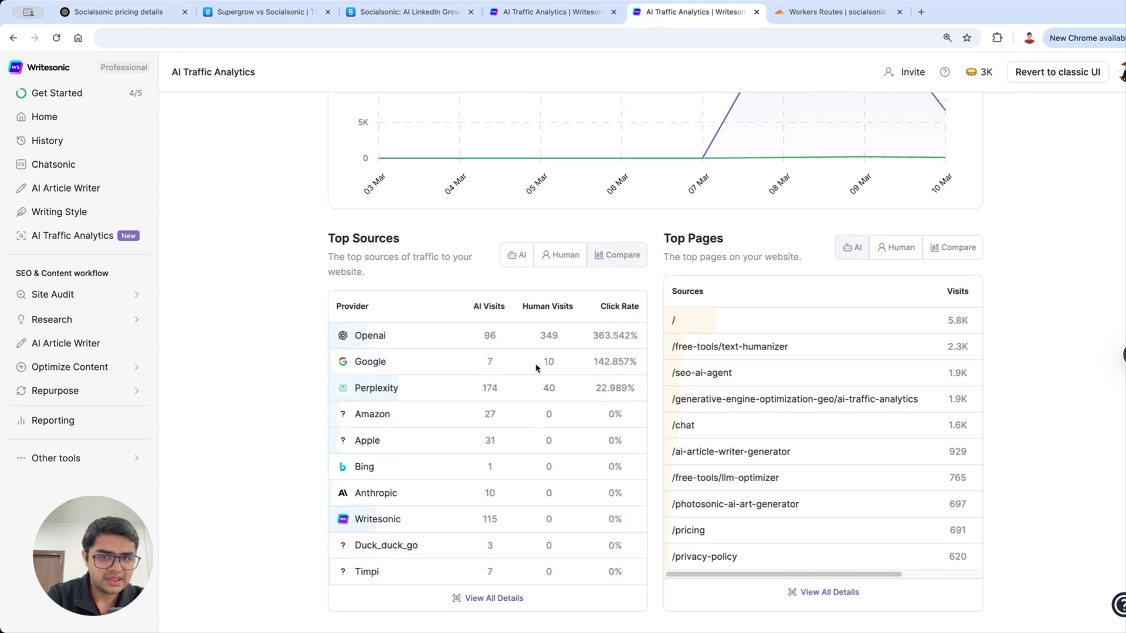
click(516, 261)
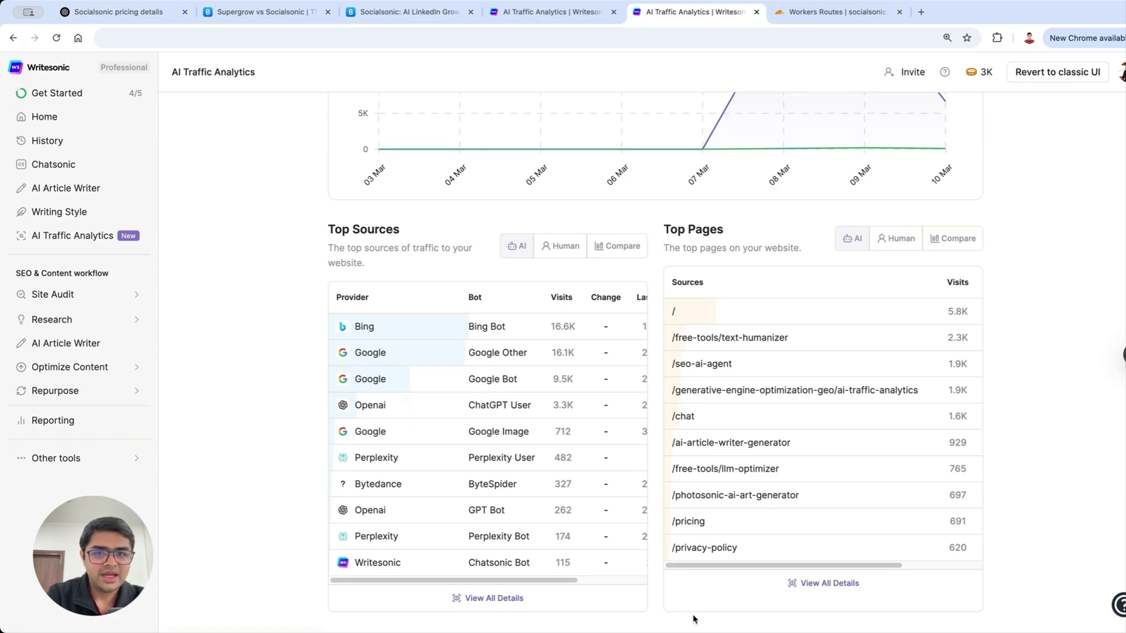
scroll(693, 619, up, 5)
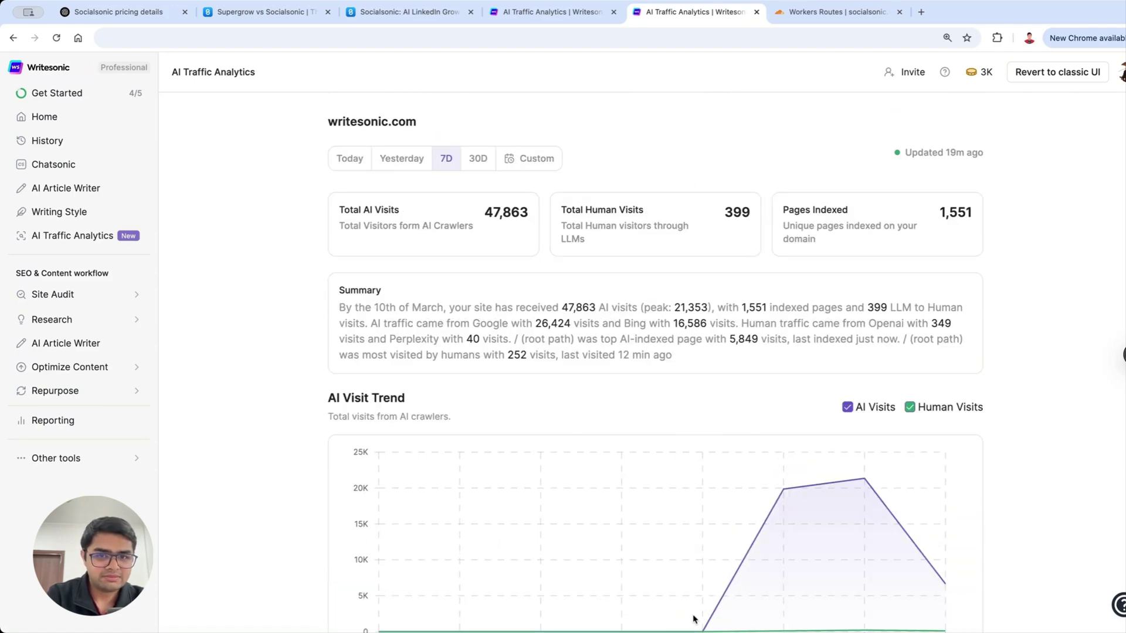